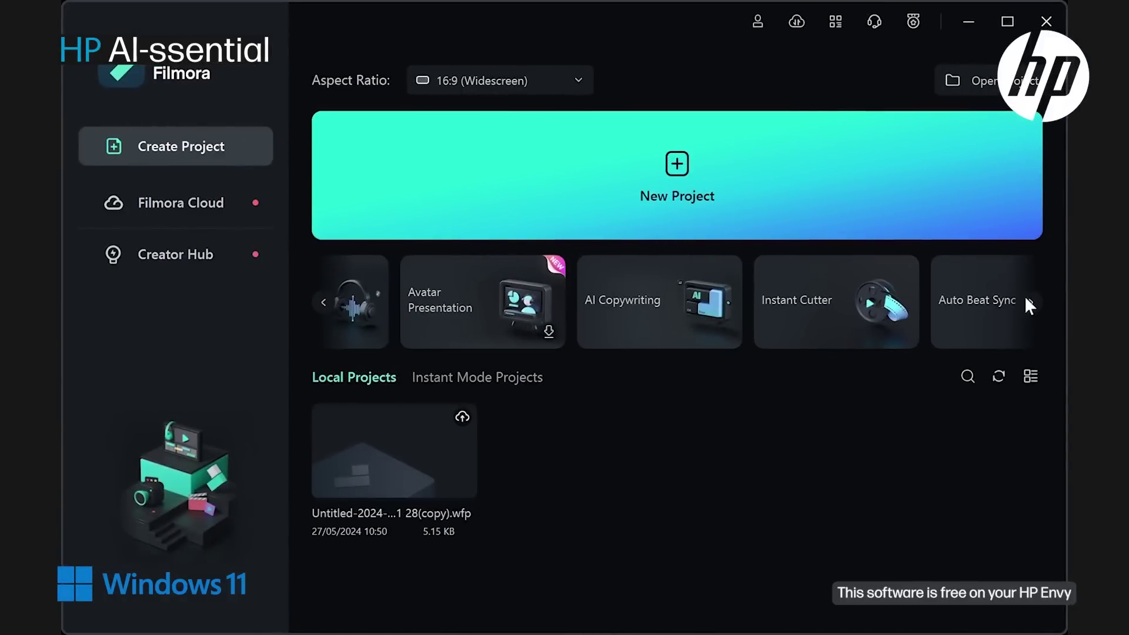
Auto-create a video from the Instant Classic film-look template using all seven laptop clips
left_click(1024, 296)
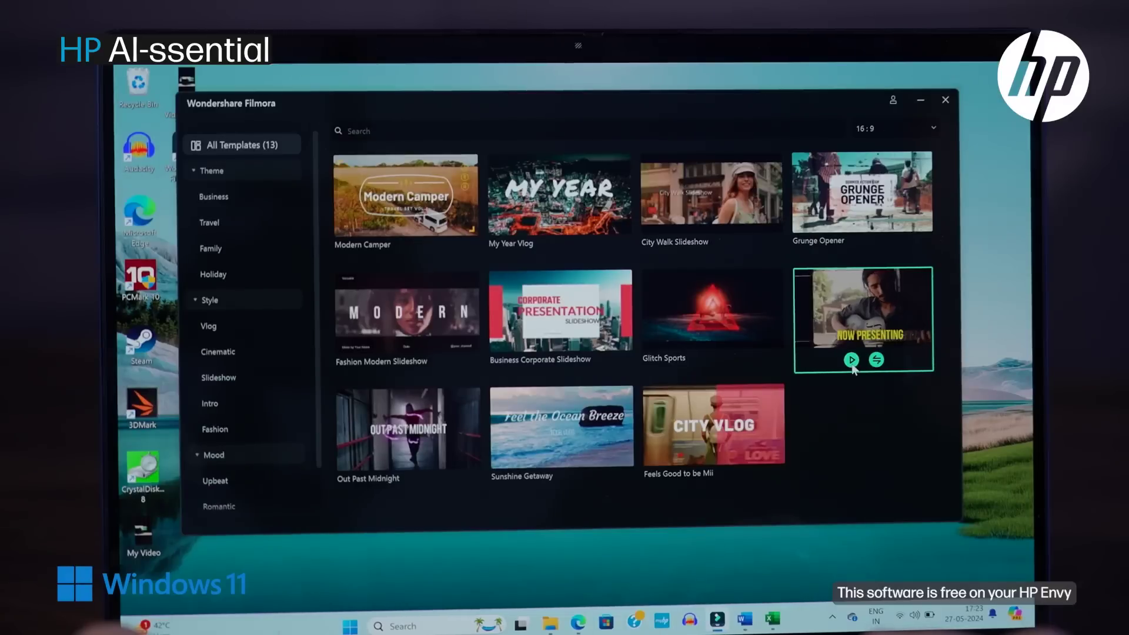
left_click(851, 361)
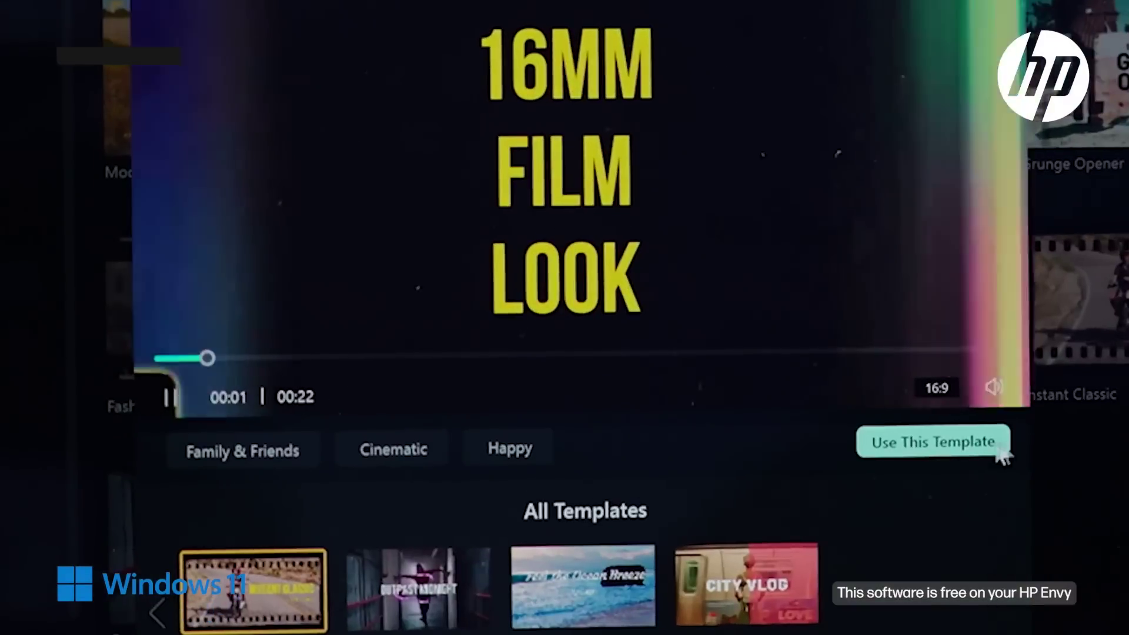
left_click(748, 380)
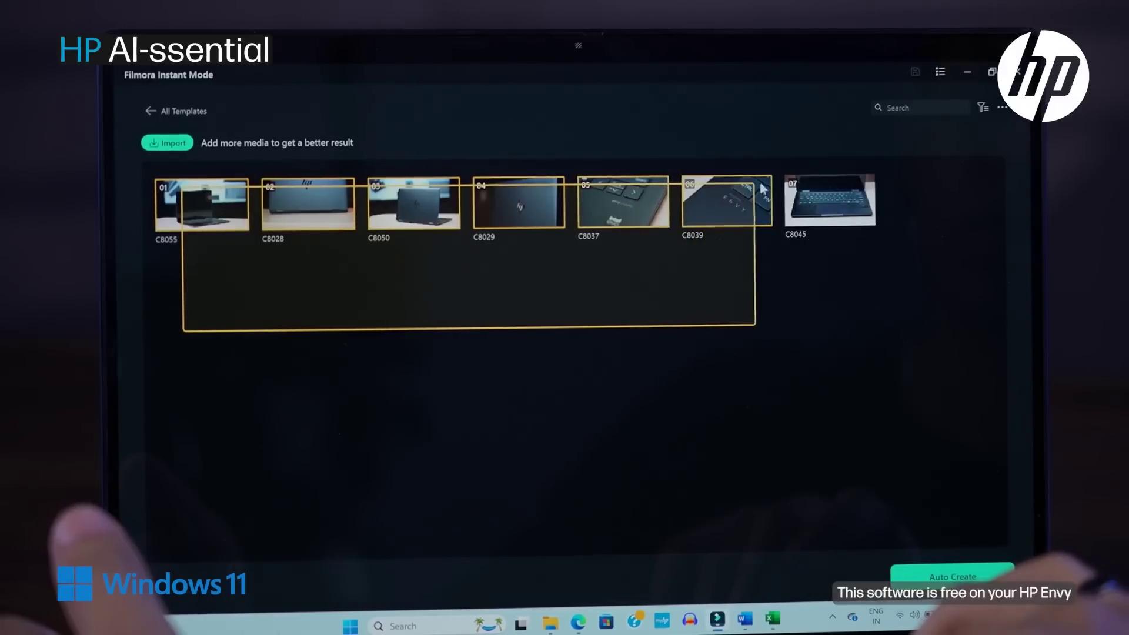
left_click_drag(811, 188, 874, 188)
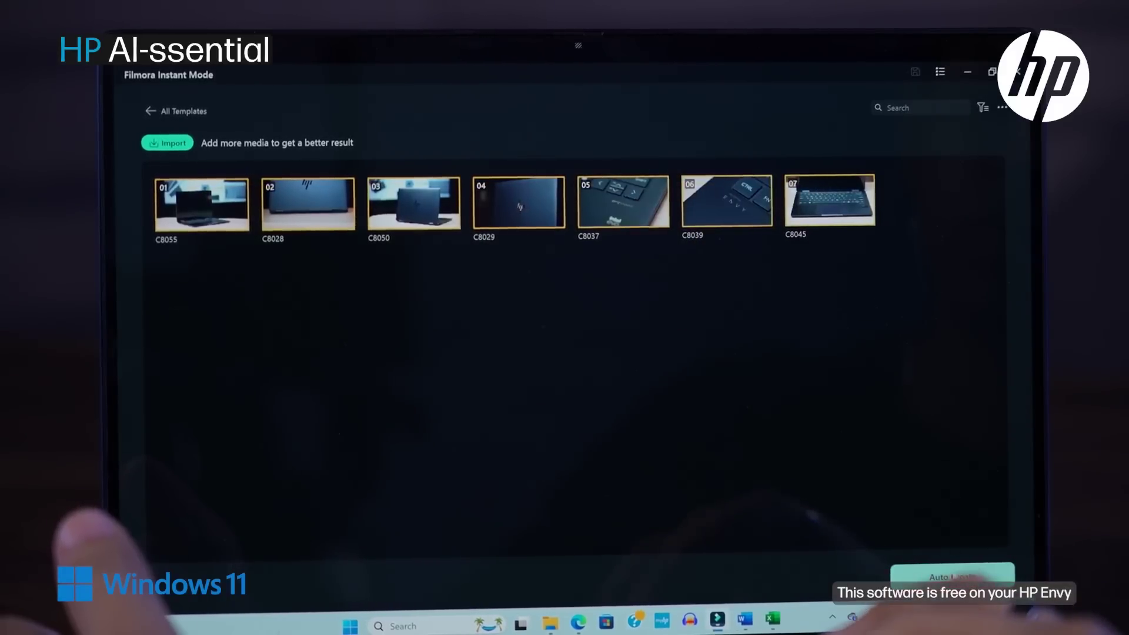
left_click(952, 575)
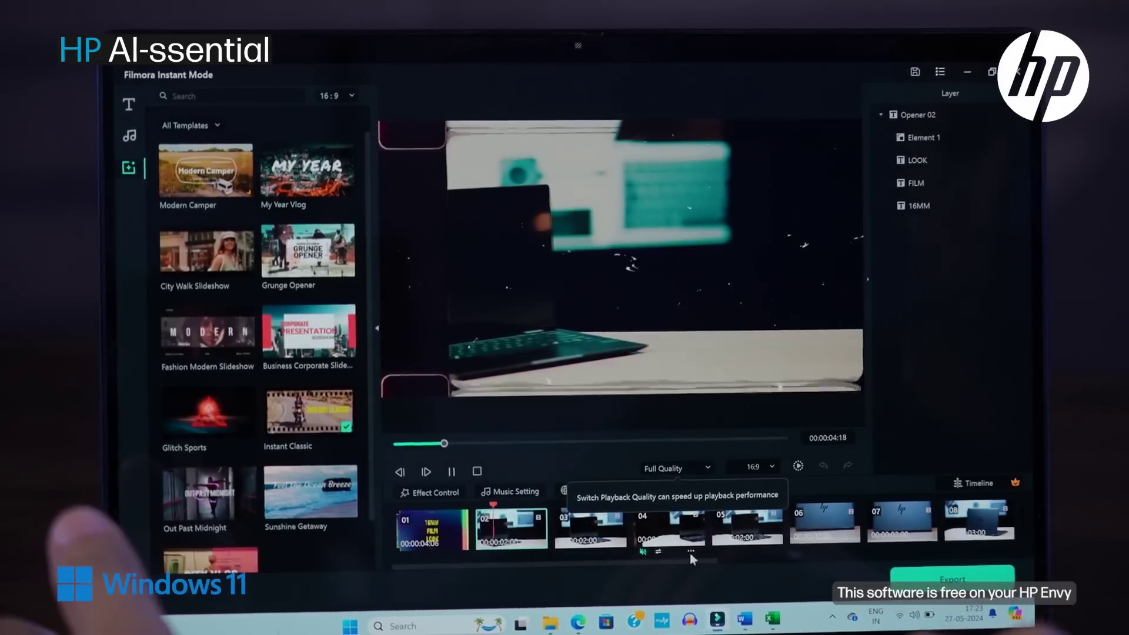
Export the Instant Mode video in 9:16 at Higher quality
left_click(430, 493)
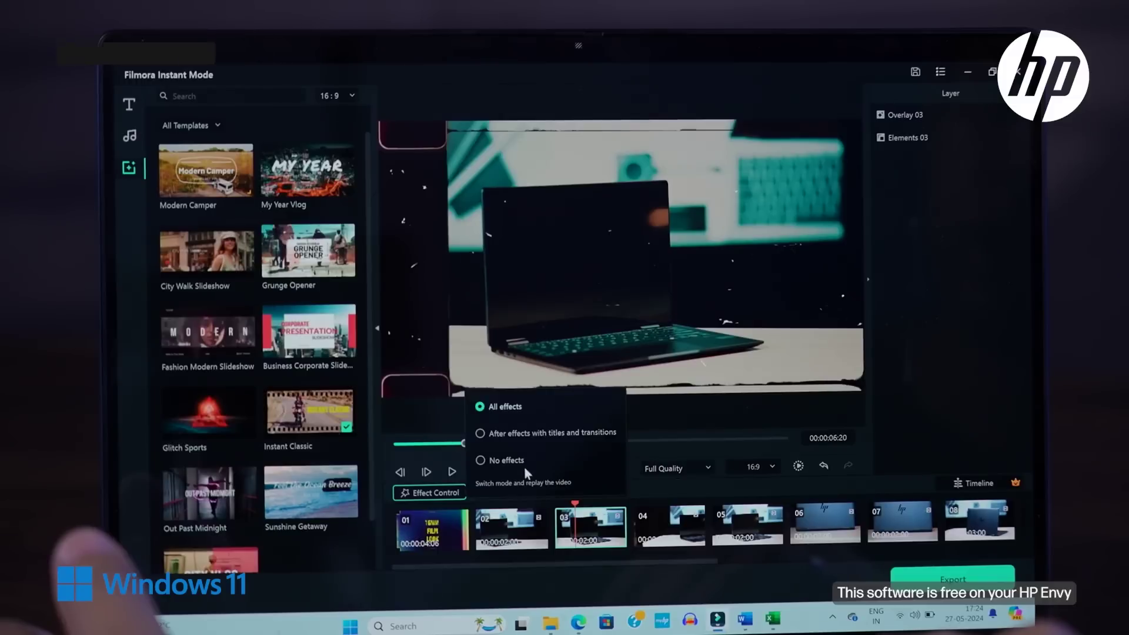
left_click(591, 346)
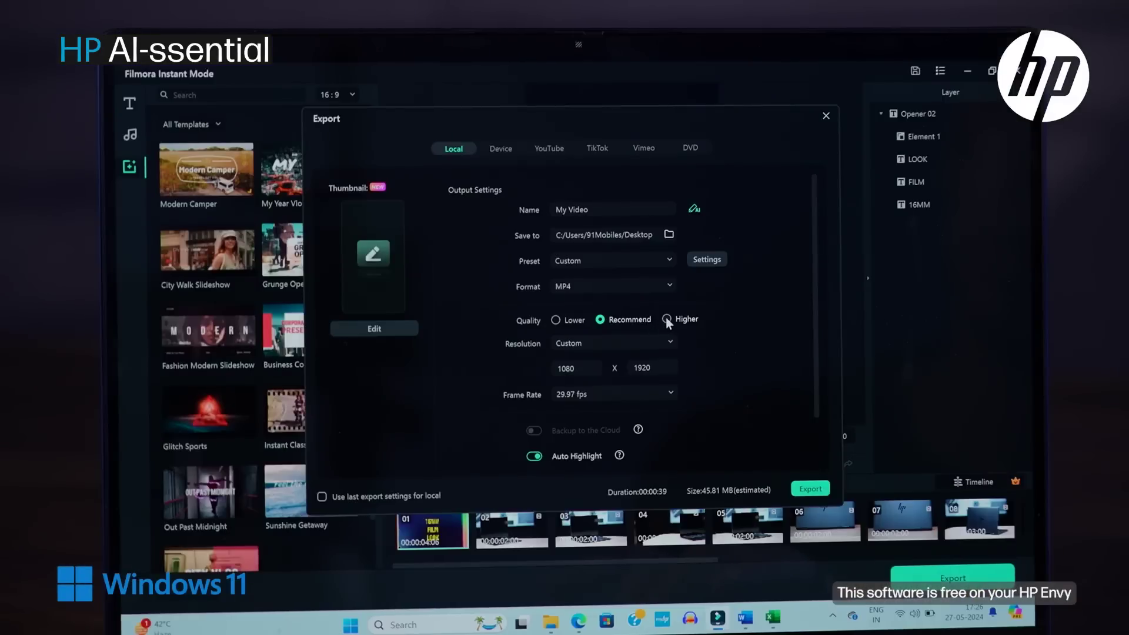
left_click(666, 319)
left_click(809, 488)
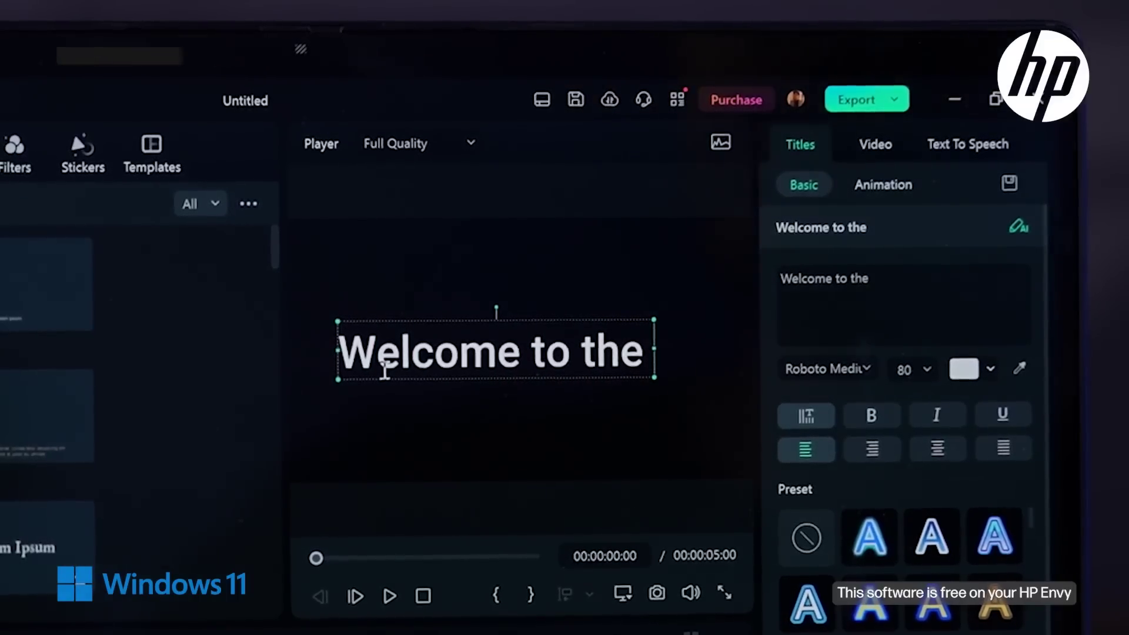
type("podcast")
type(" discuss t")
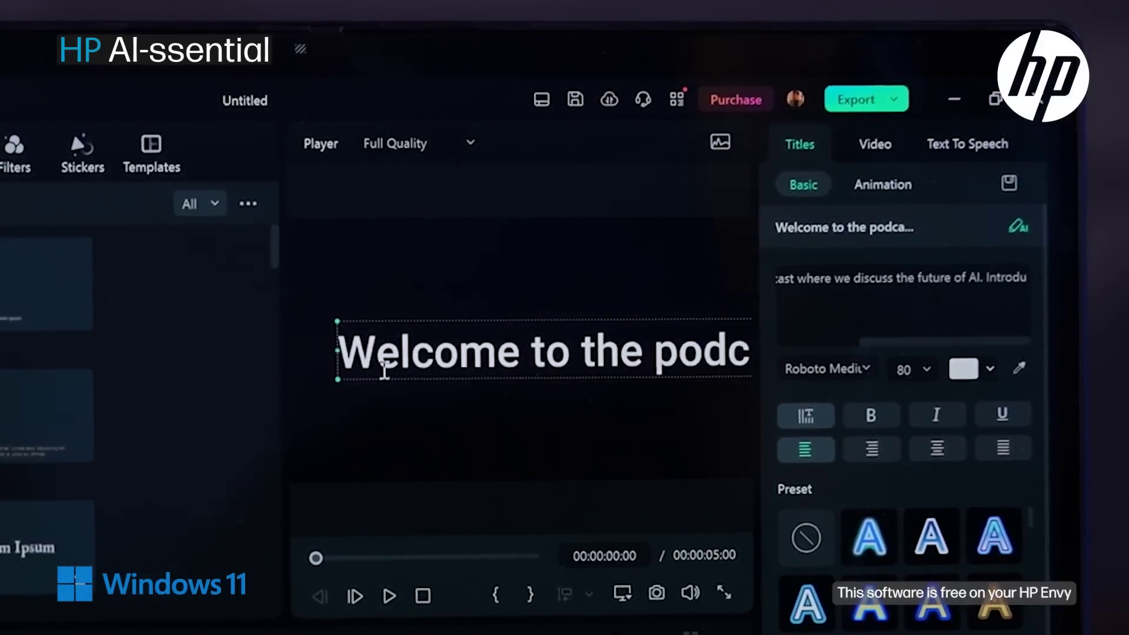
type(" a step-by-ste")
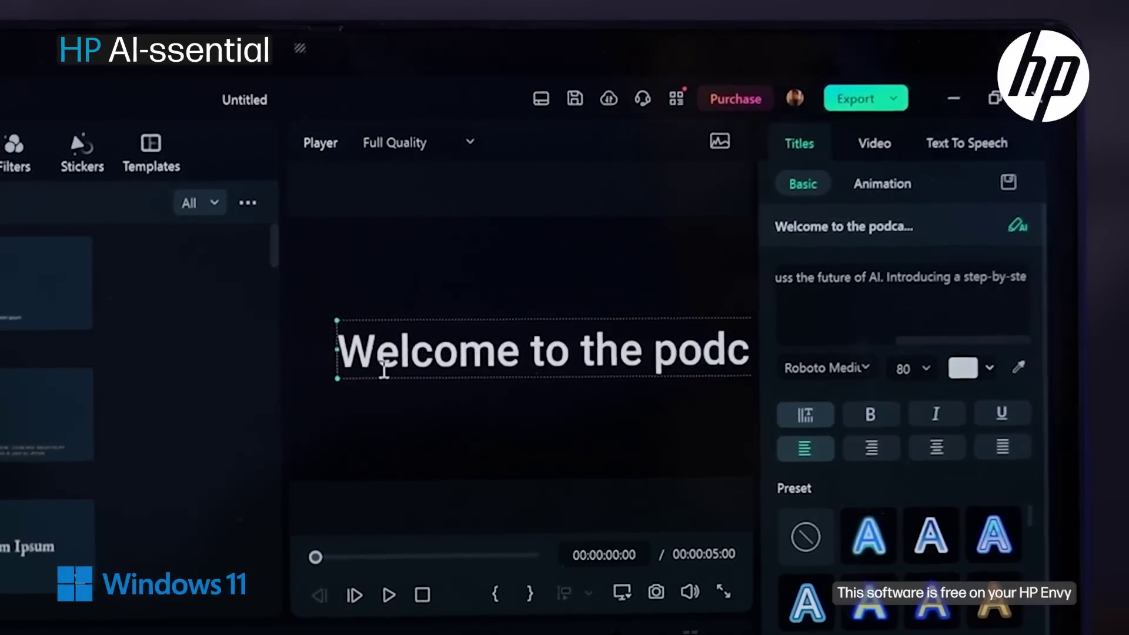
type("p guide on how to become a")
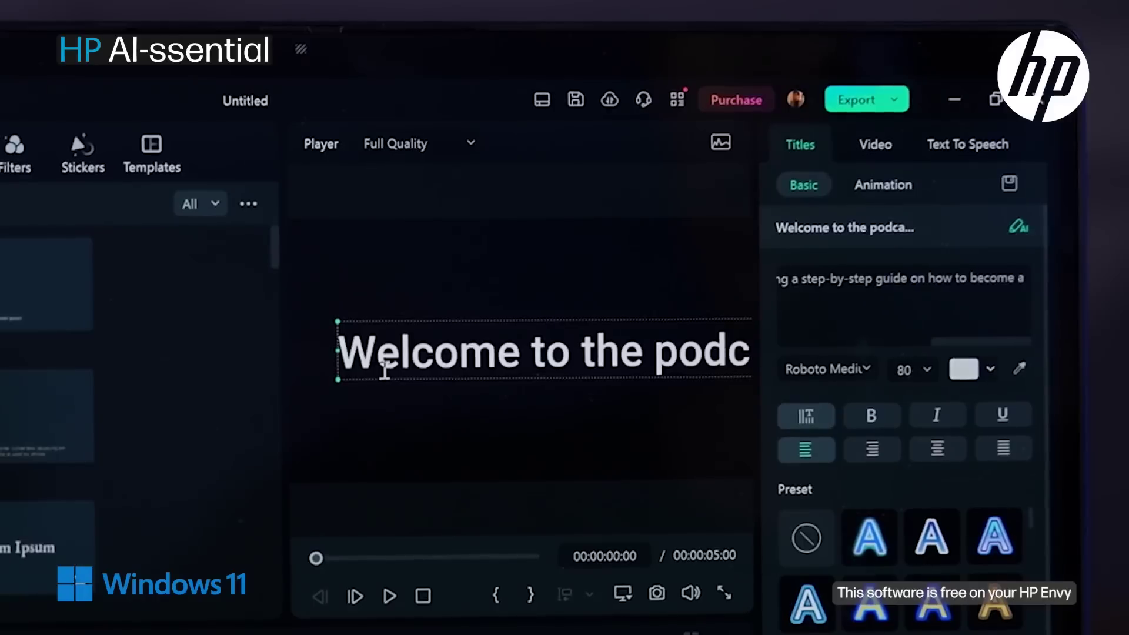
type(" creator with the help of")
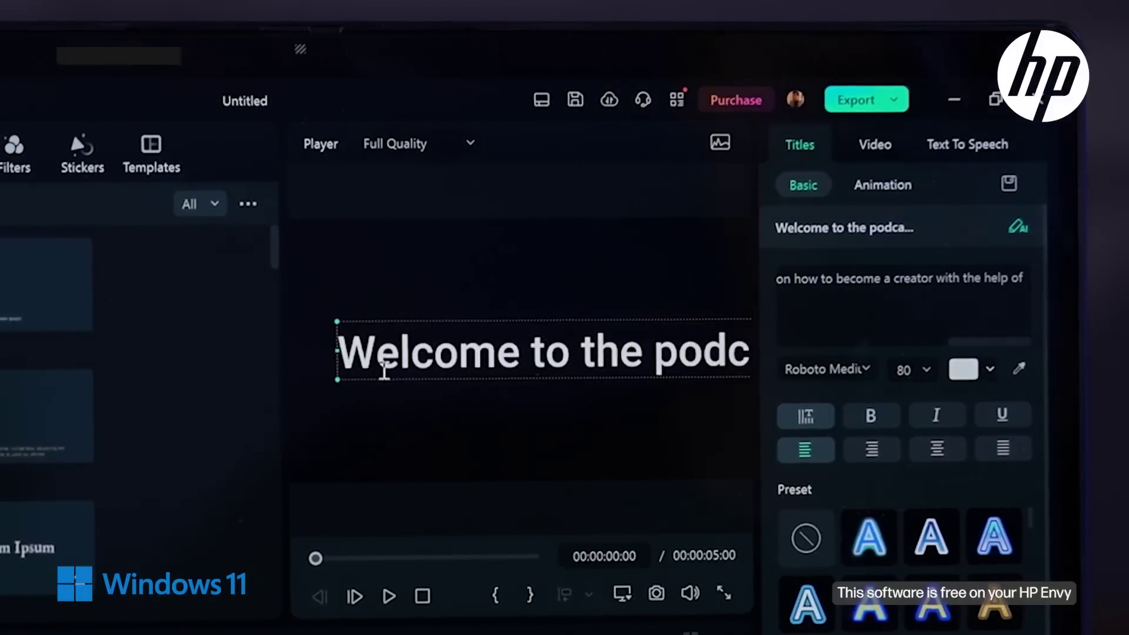
type(" an AI Laptop.")
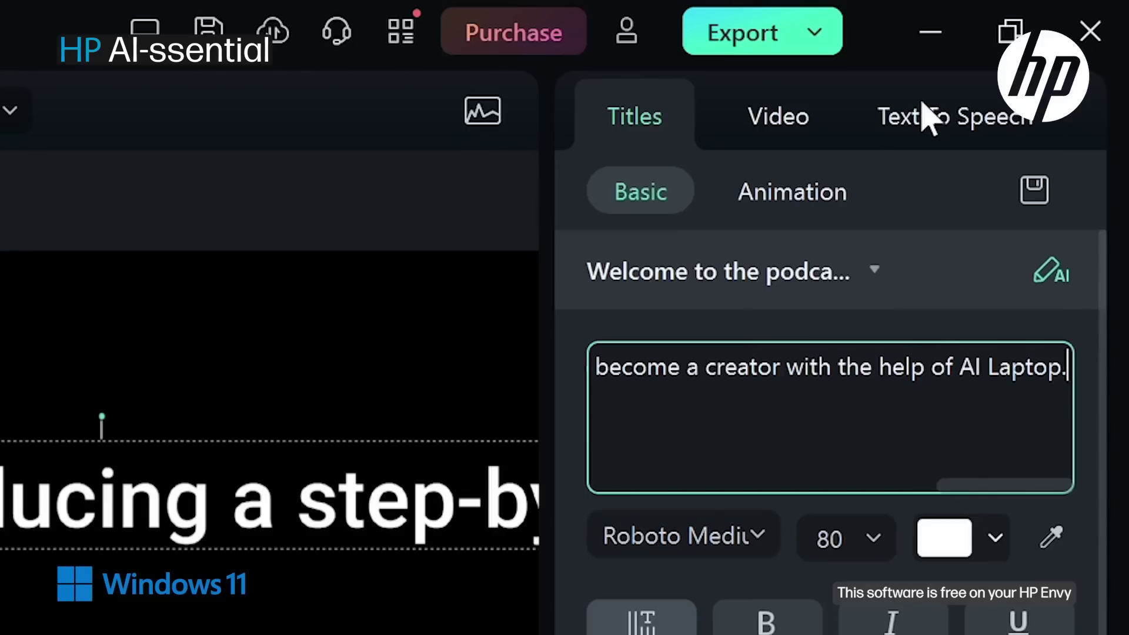
Generate a text-to-speech narration of the podcast title in the Bob voice
left_click(931, 117)
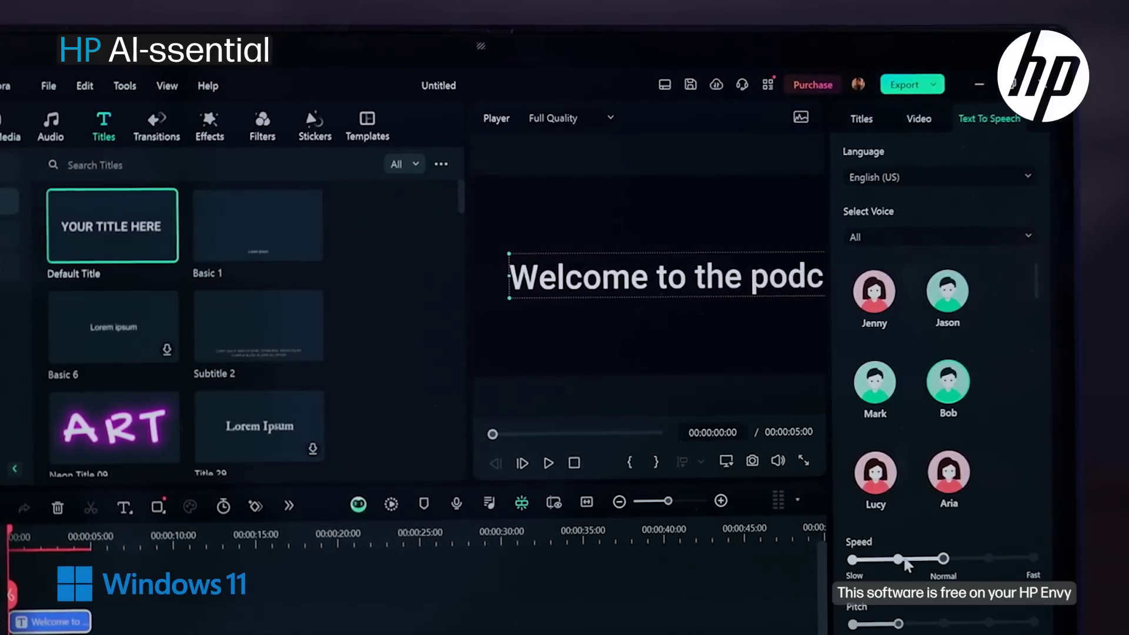
left_click(948, 389)
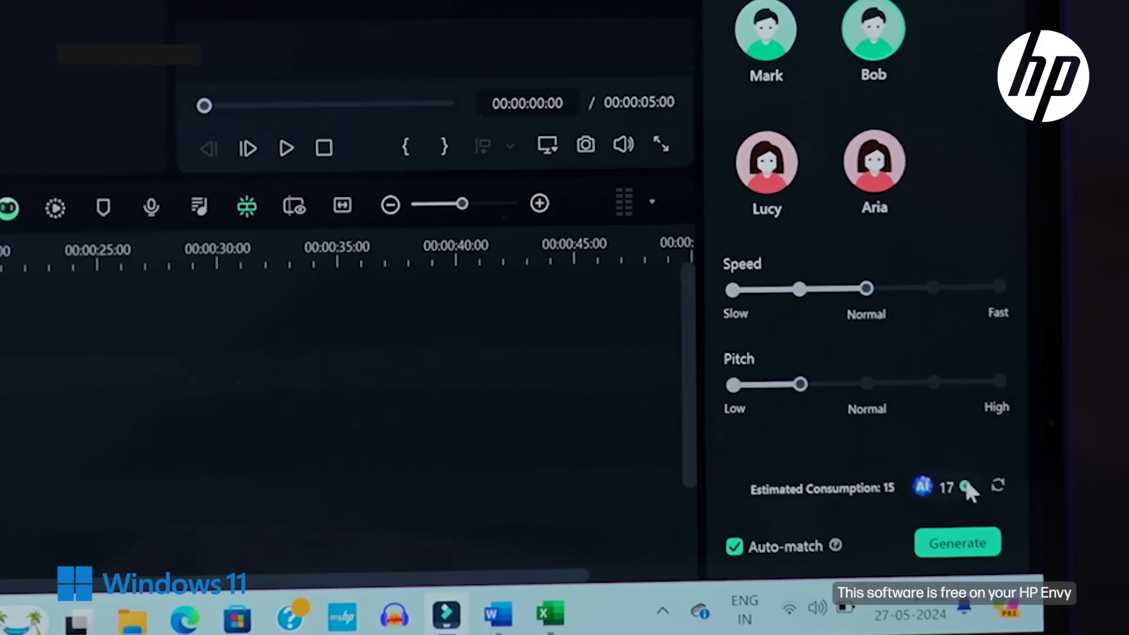
left_click(959, 542)
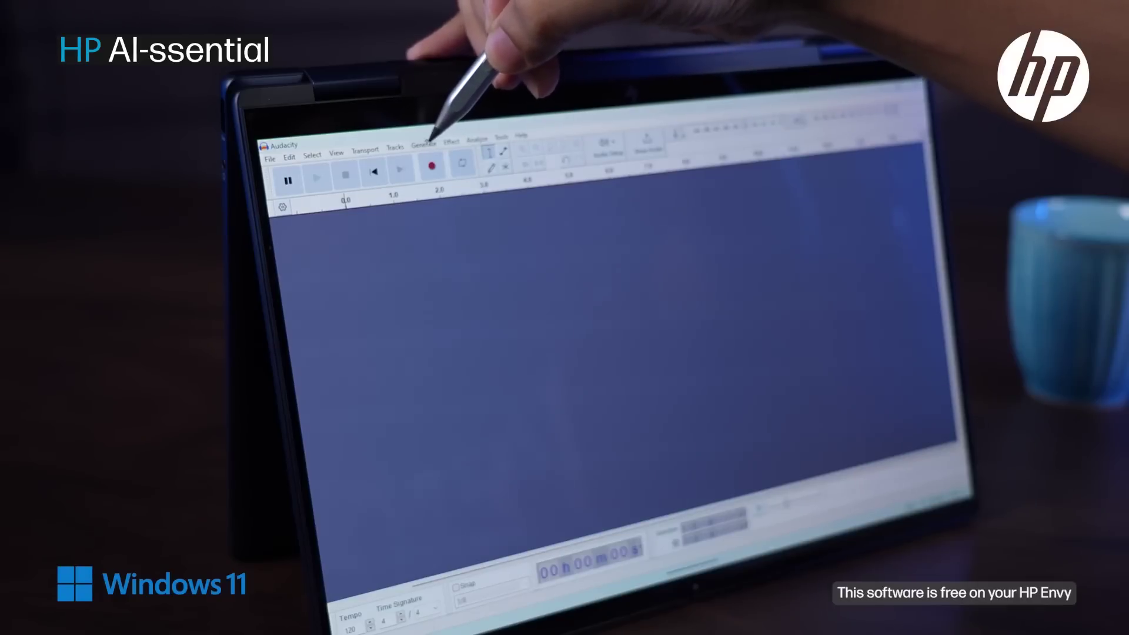
Open the OpenVINO Music Generation dialog from the Generate menu
left_click(424, 144)
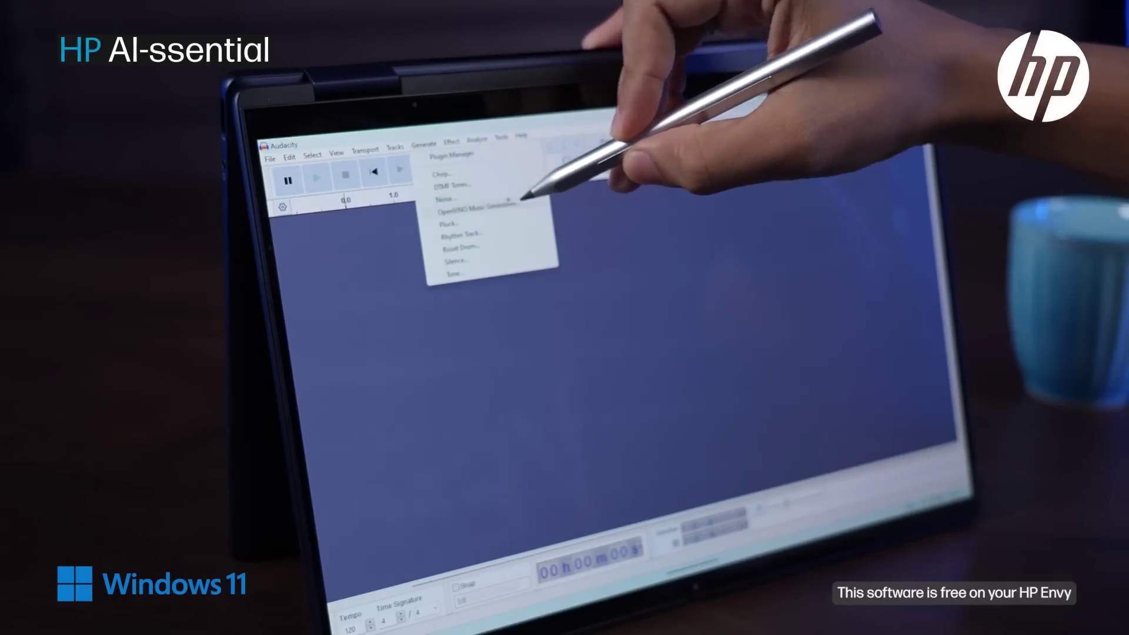
left_click(494, 207)
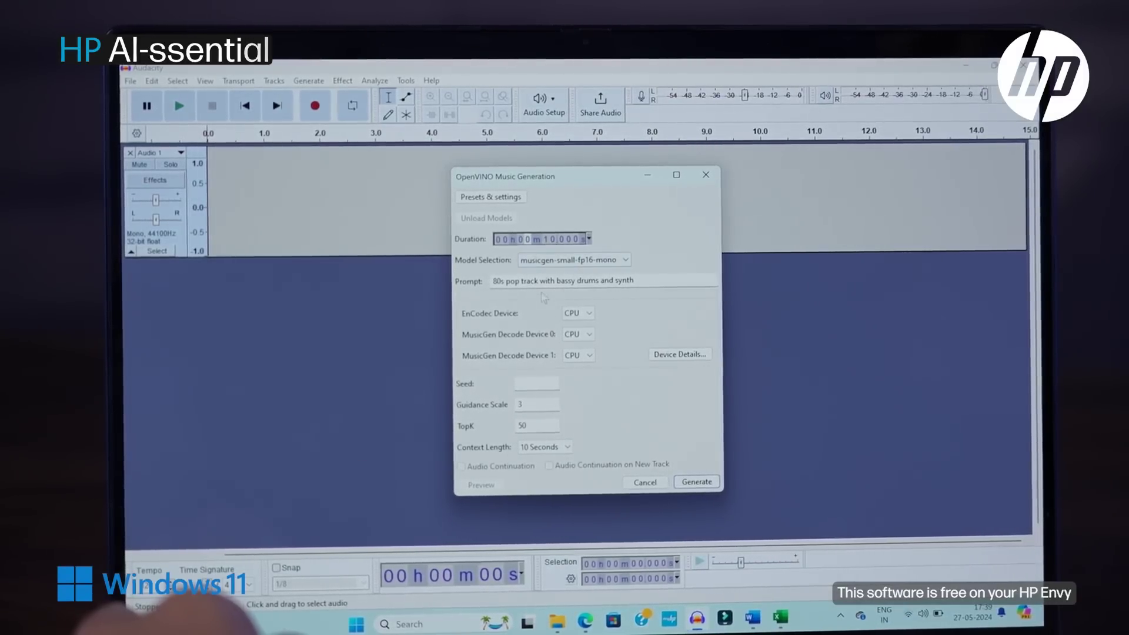
Change the prompt to a 90s pop track with drums and synth and generate it
left_click(497, 279)
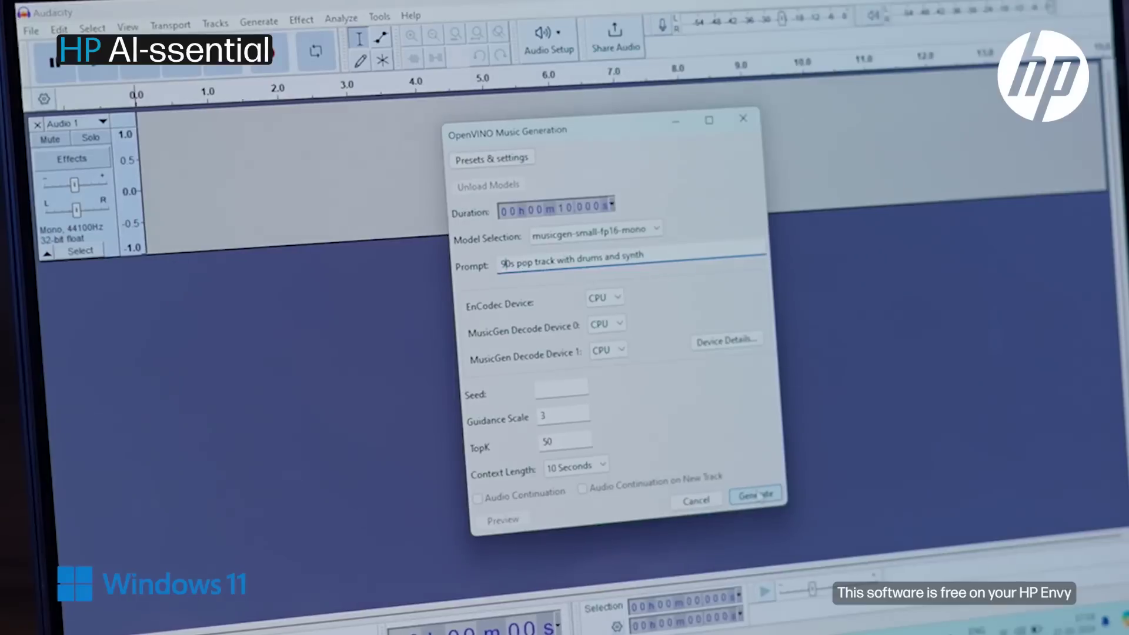
left_click(755, 495)
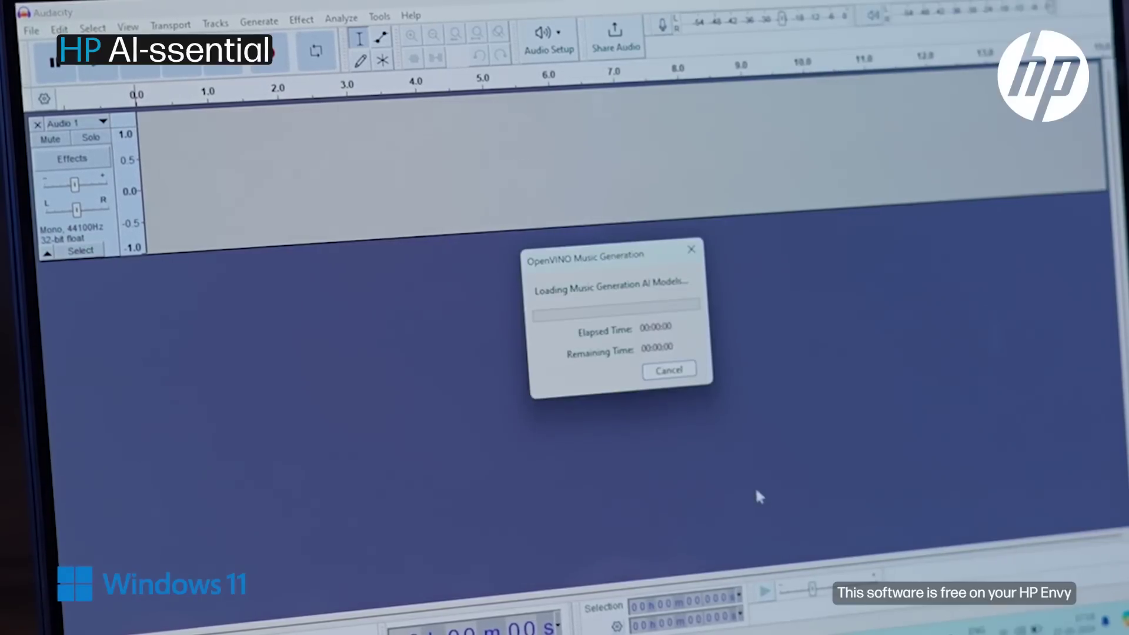